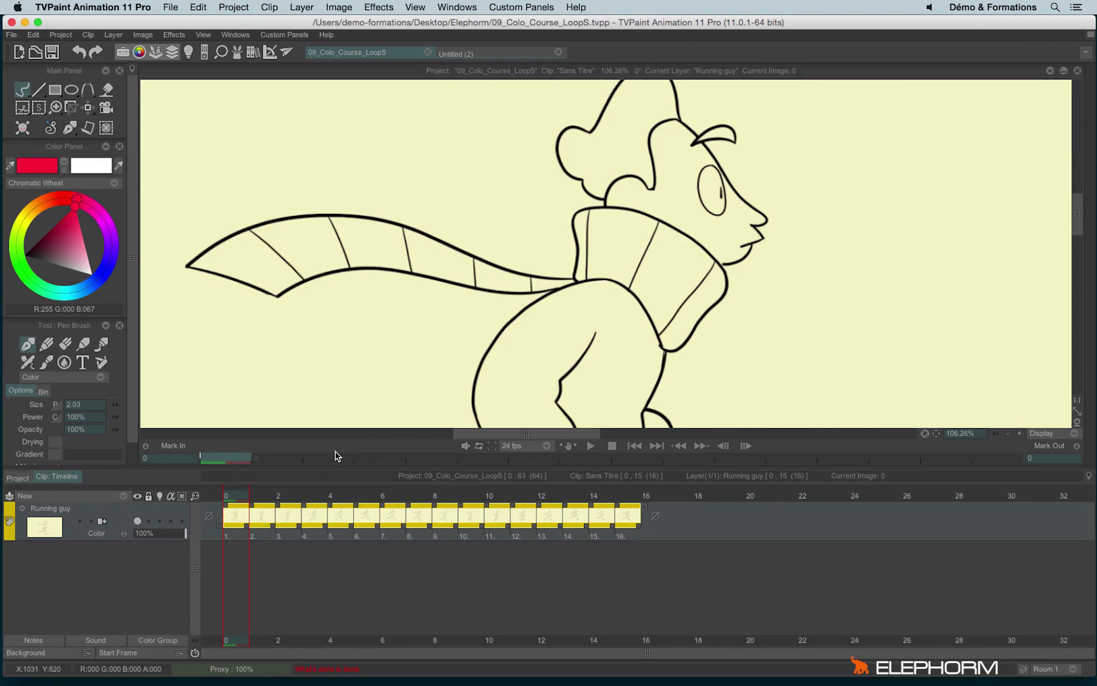
Step: Show the New dropdown's layer-type options above the Timeline layer list
{"action": "left_click", "coordinate": [82, 499]}
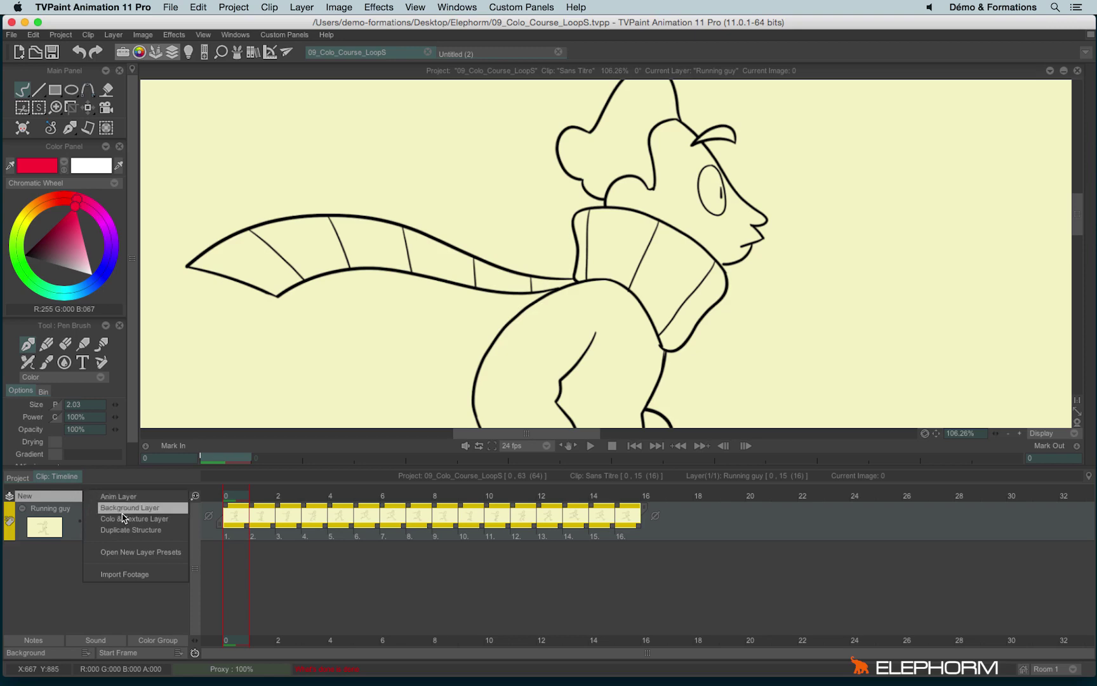
Step: Add the COLO_Running guy Colo & Texture layer, then compare it with Running guy
{"action": "left_click", "coordinate": [176, 520]}
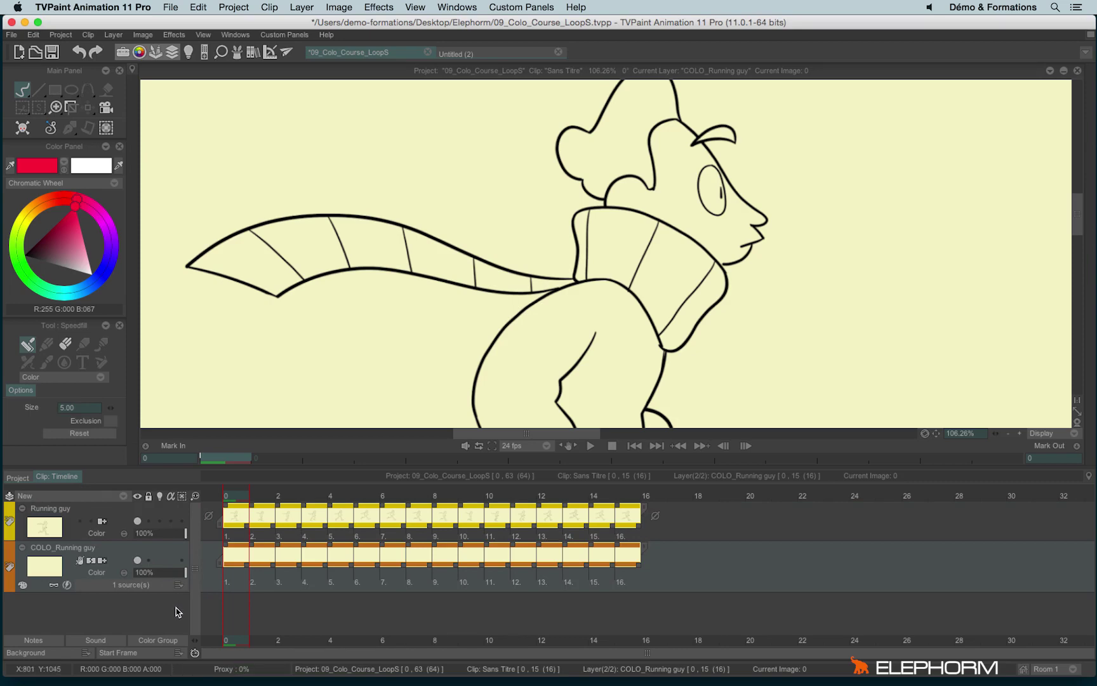
{"action": "left_click", "coordinate": [74, 512]}
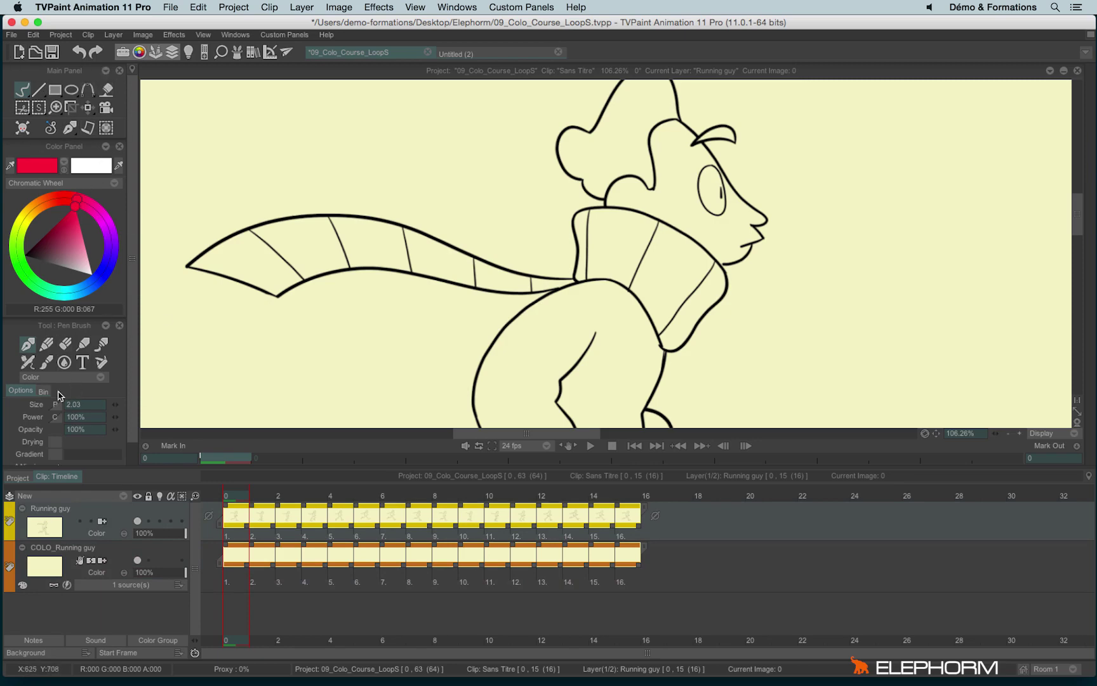
{"action": "left_click", "coordinate": [69, 553]}
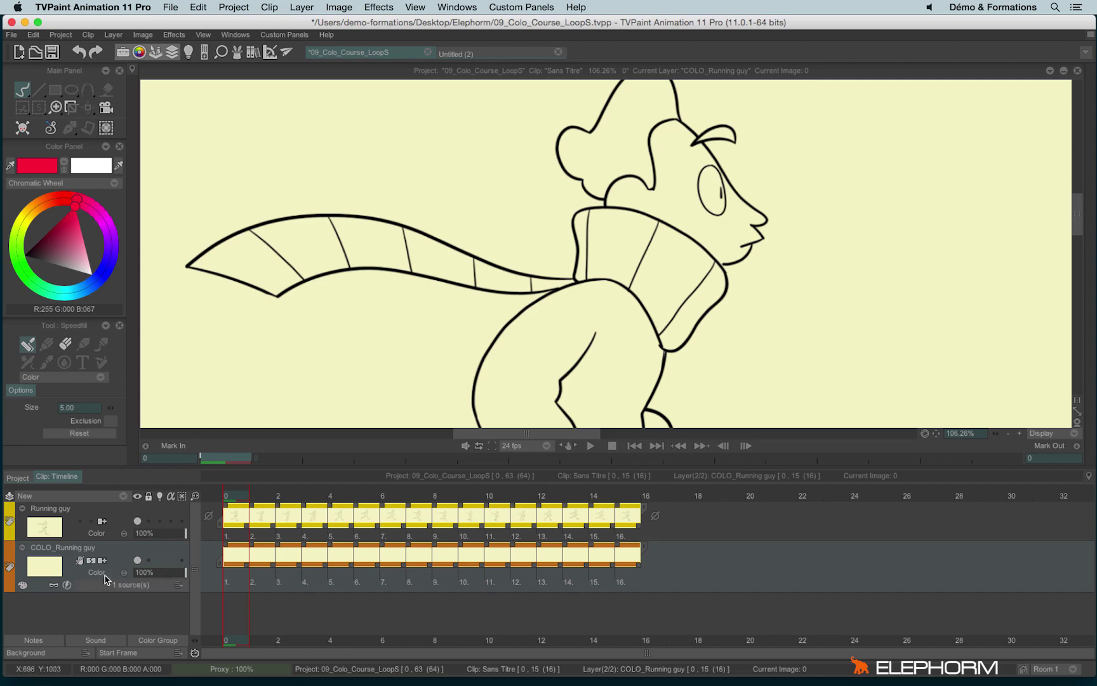
{"action": "left_click", "coordinate": [69, 538]}
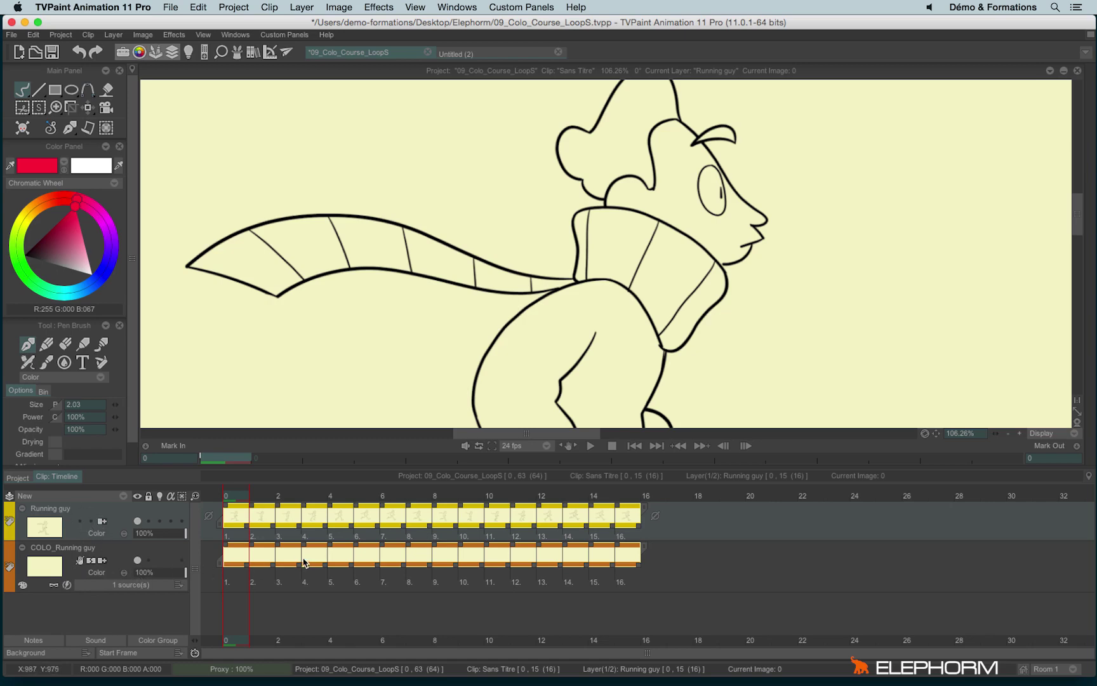
{"action": "left_click", "coordinate": [84, 550]}
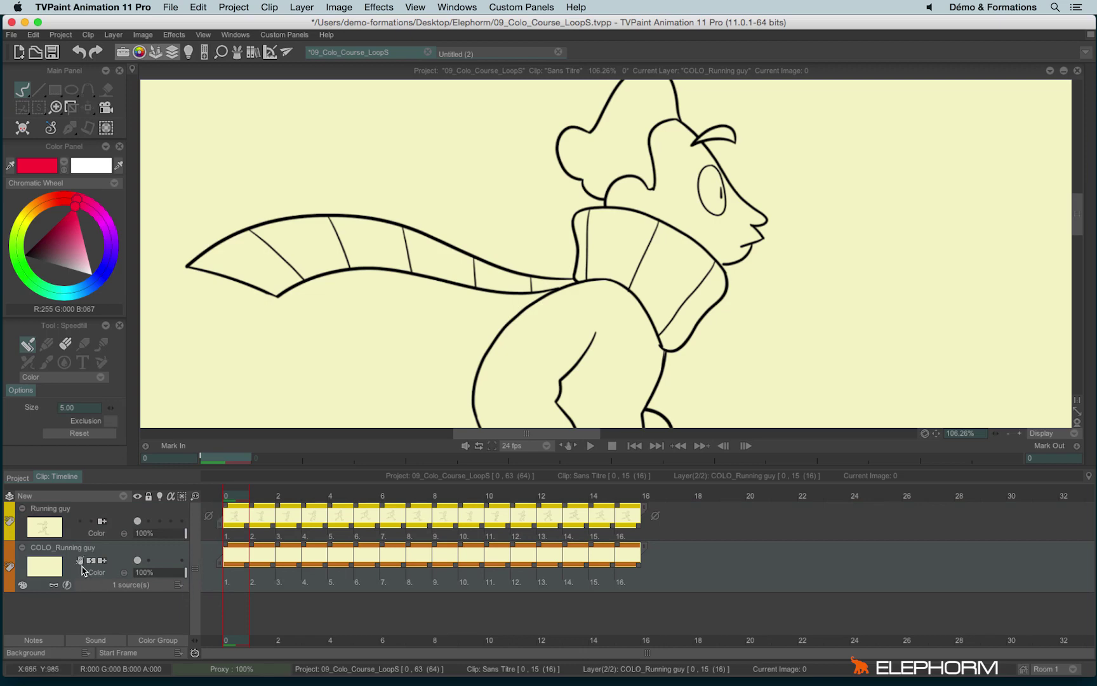
{"action": "left_click", "coordinate": [71, 519]}
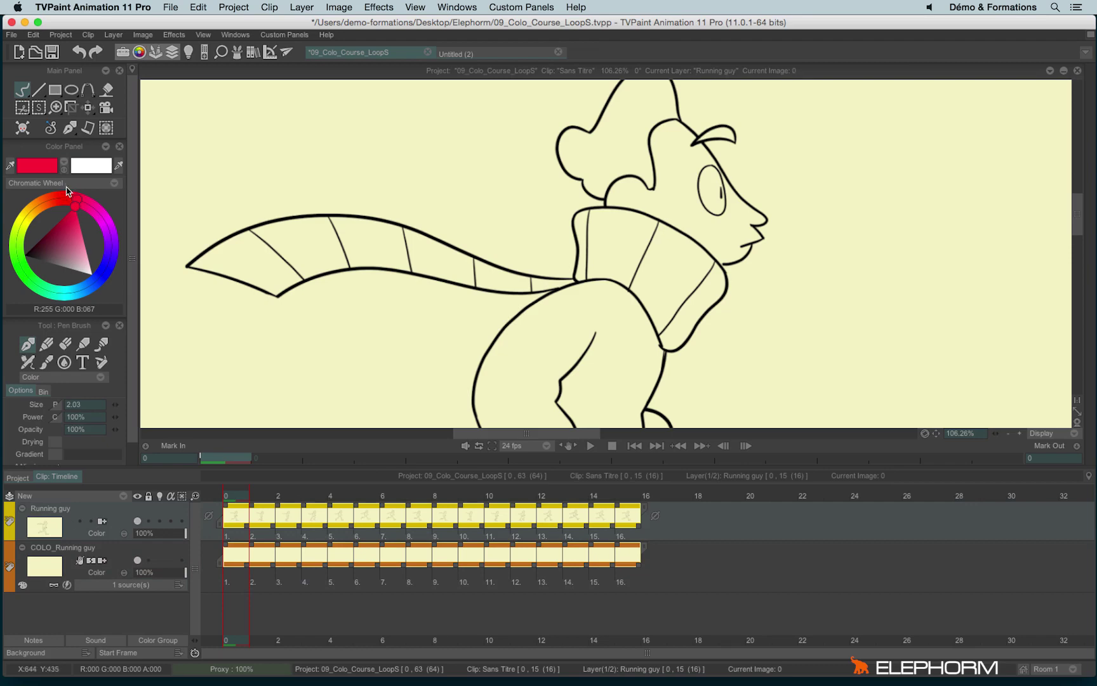
{"action": "left_click", "coordinate": [106, 89]}
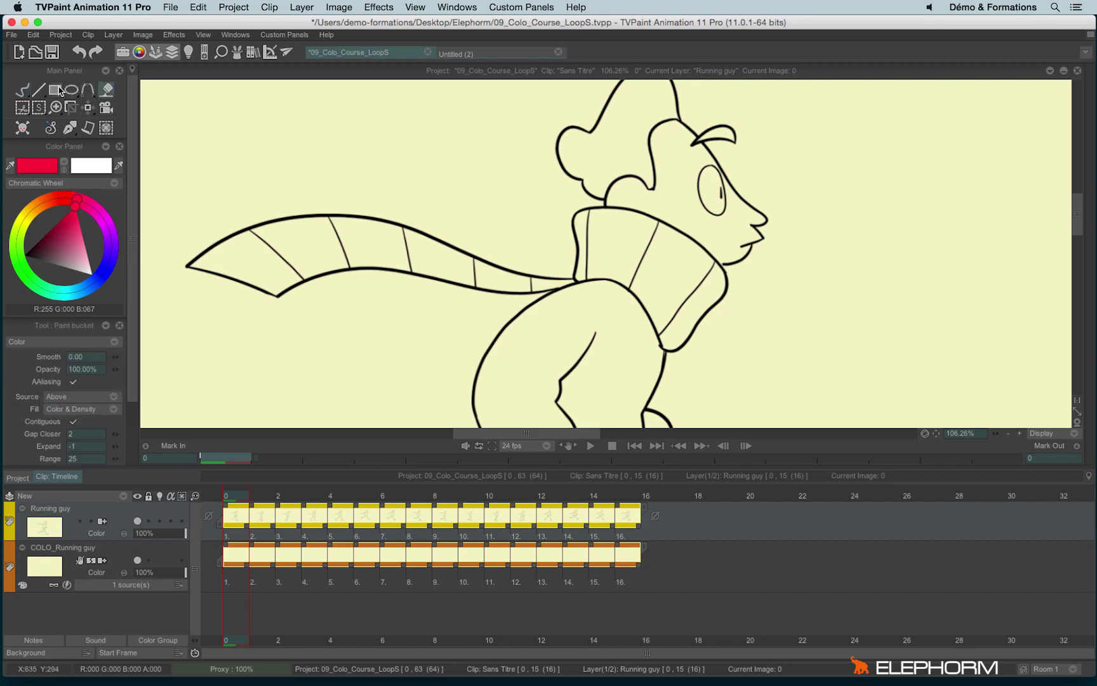
{"action": "left_click", "coordinate": [57, 91]}
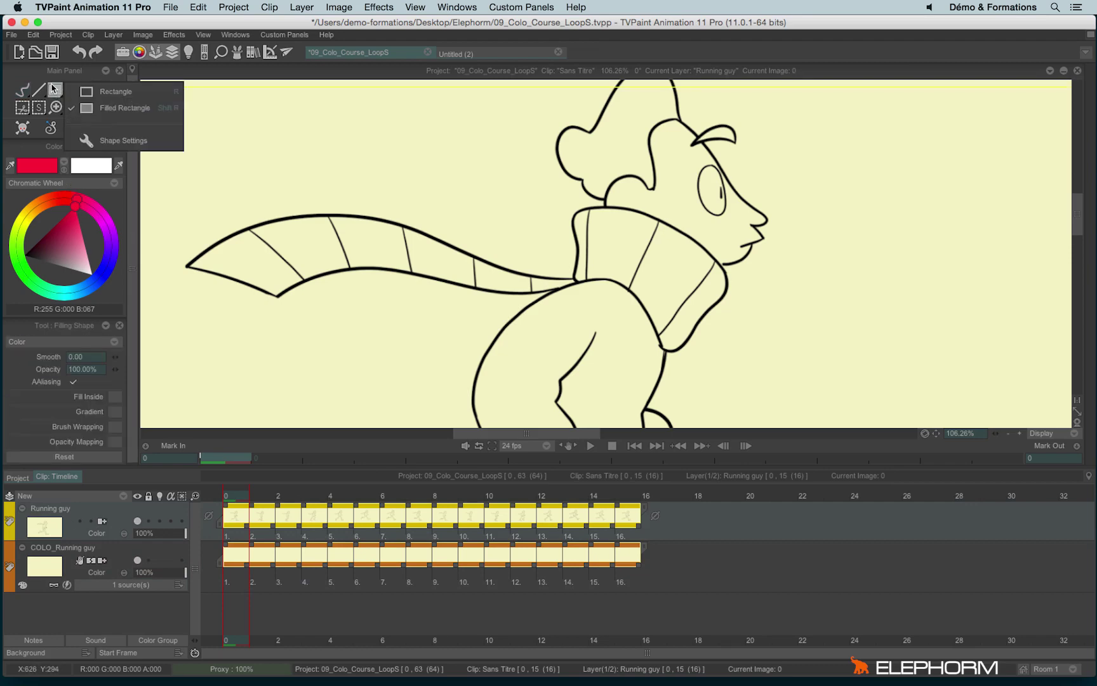
{"action": "left_click", "coordinate": [53, 88]}
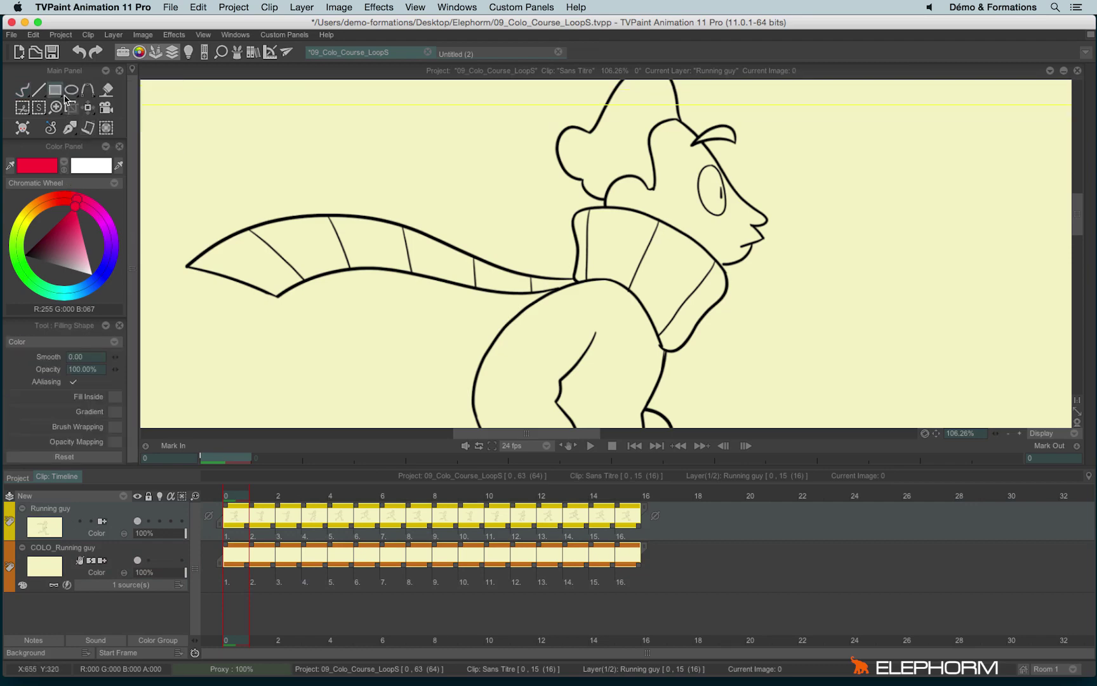
{"action": "left_click", "coordinate": [114, 398]}
{"action": "left_click", "coordinate": [107, 91]}
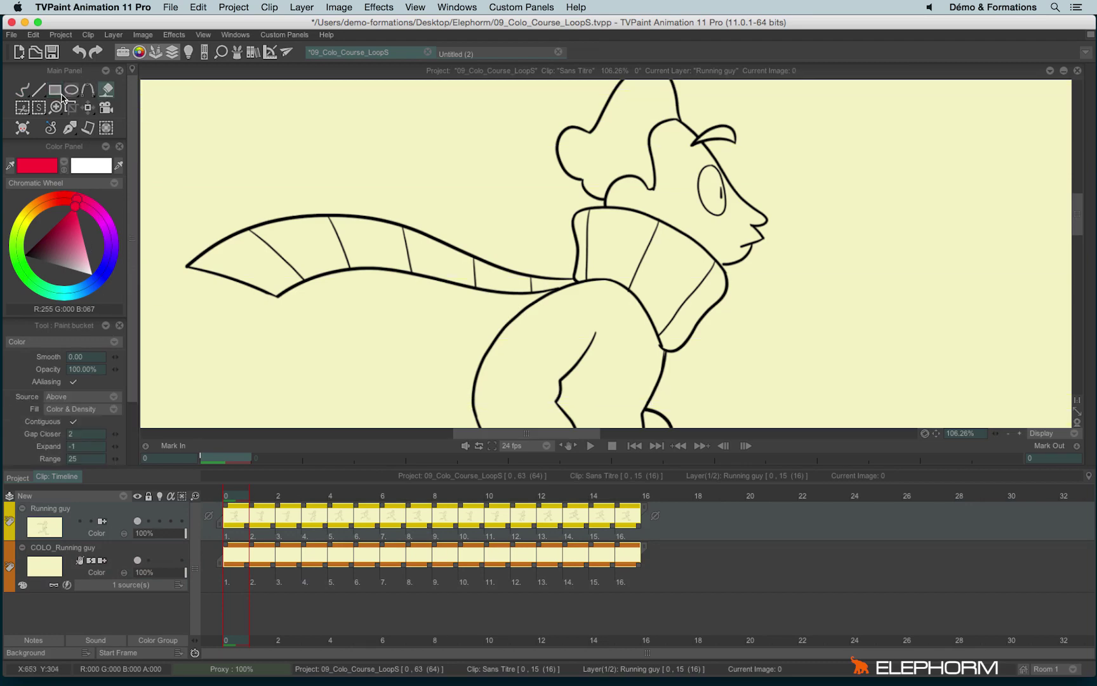
{"action": "left_click", "coordinate": [52, 398]}
{"action": "left_click", "coordinate": [23, 394]}
{"action": "left_click", "coordinate": [22, 89]}
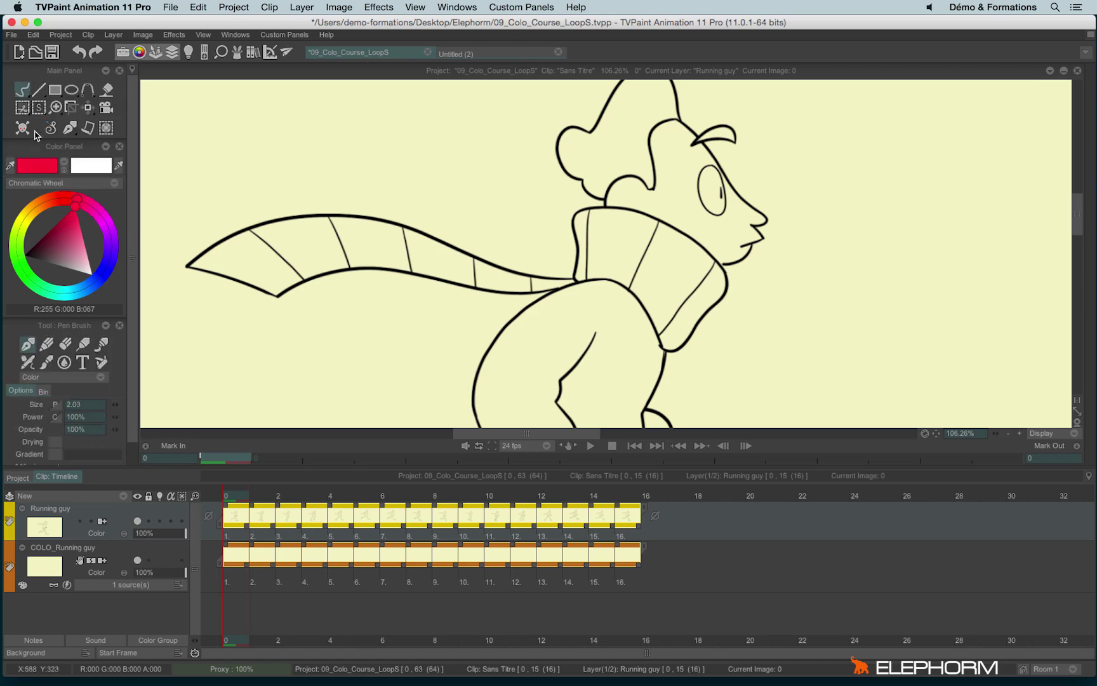
{"action": "left_click", "coordinate": [94, 551]}
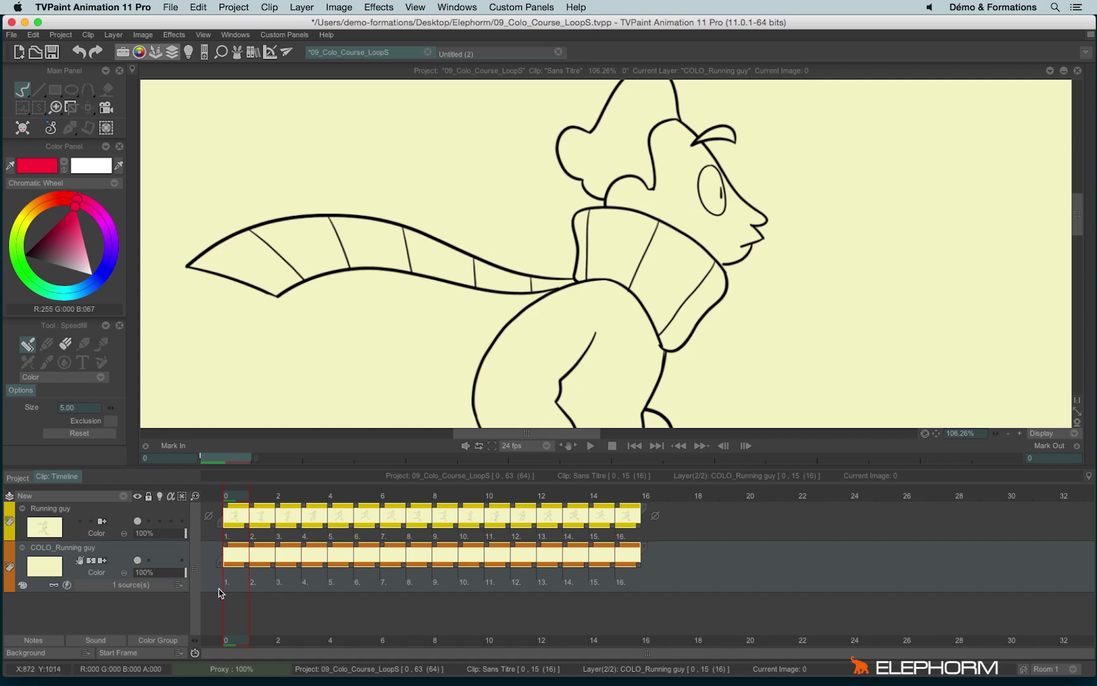
Step: Check the source layers, Speedfill the sweater red and trousers blue, and pick a peach skin tone
{"action": "left_click", "coordinate": [178, 586]}
{"action": "scroll", "coordinate": [634, 275], "scroll_direction": "down", "scroll_amount": 2}
{"action": "scroll", "coordinate": [556, 302], "scroll_direction": "down", "scroll_amount": 2}
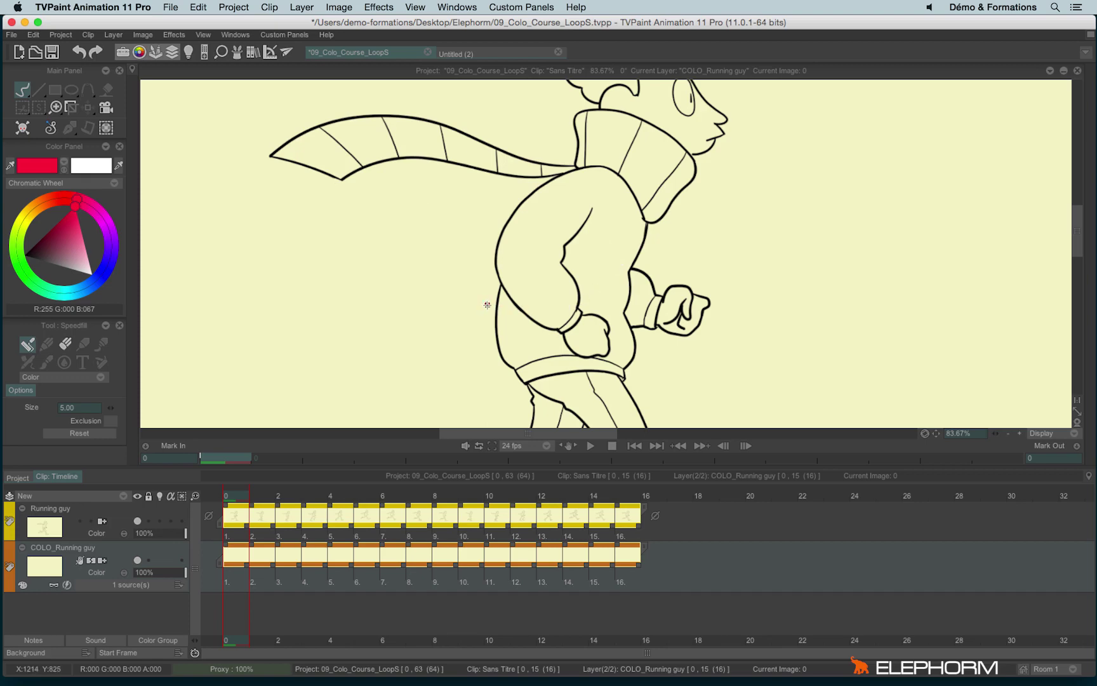
{"action": "left_click_drag", "start_coordinate": [482, 314], "coordinate": [705, 255]}
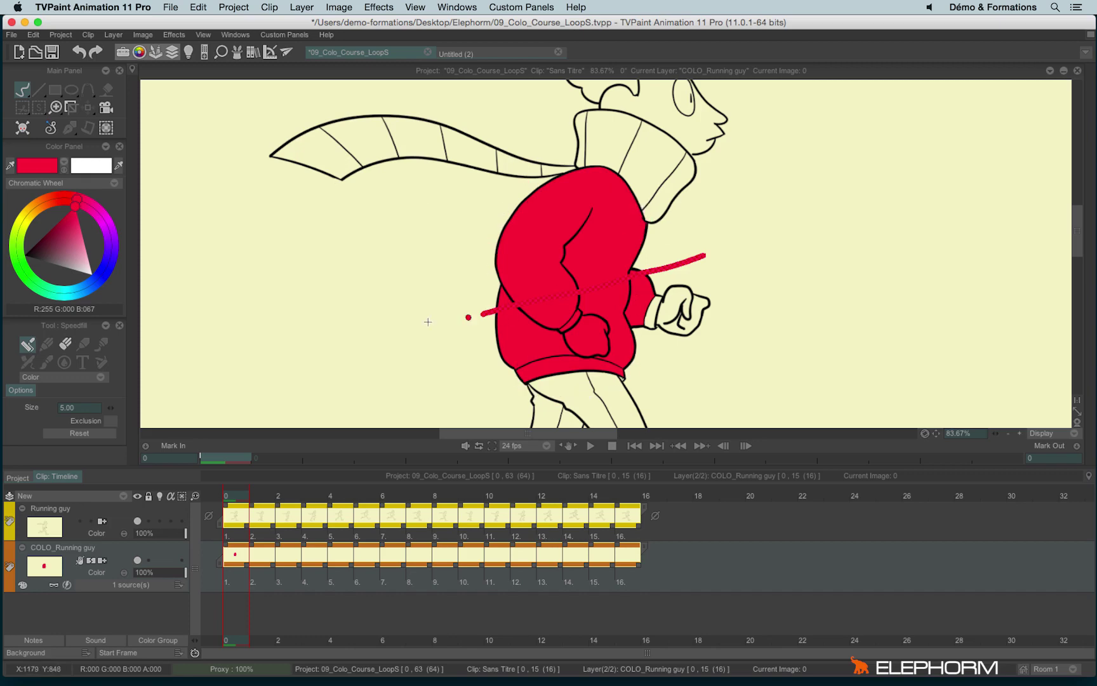
{"action": "left_click", "coordinate": [87, 289]}
{"action": "scroll", "coordinate": [603, 339], "scroll_direction": "down", "scroll_amount": 3}
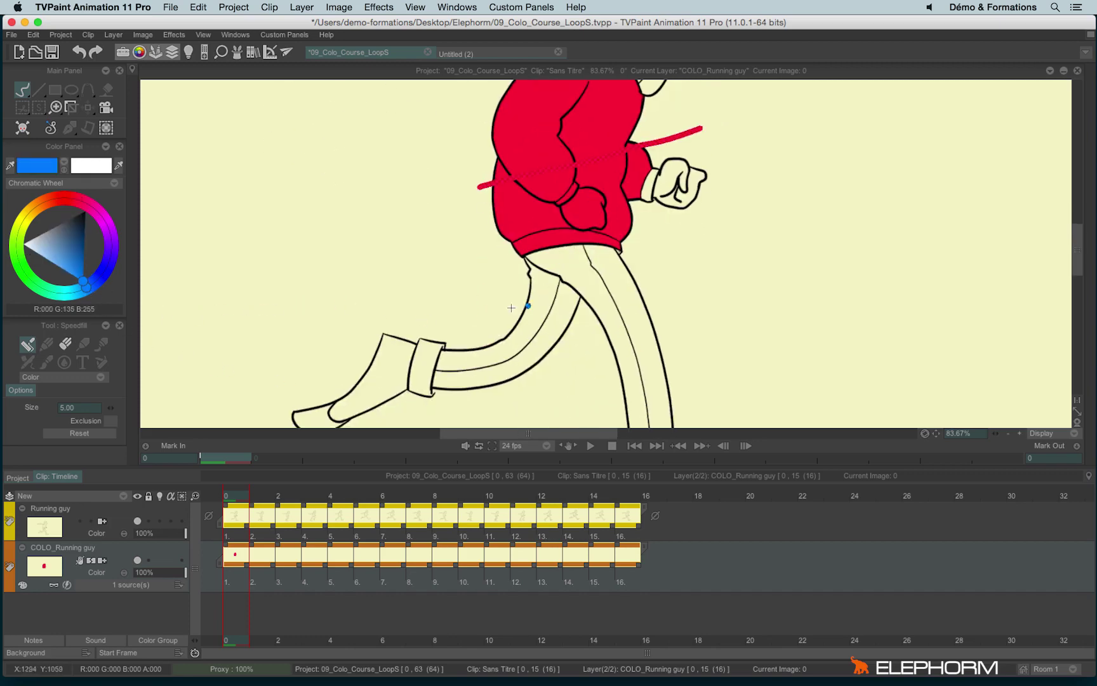
{"action": "left_click_drag", "start_coordinate": [462, 315], "coordinate": [699, 316]}
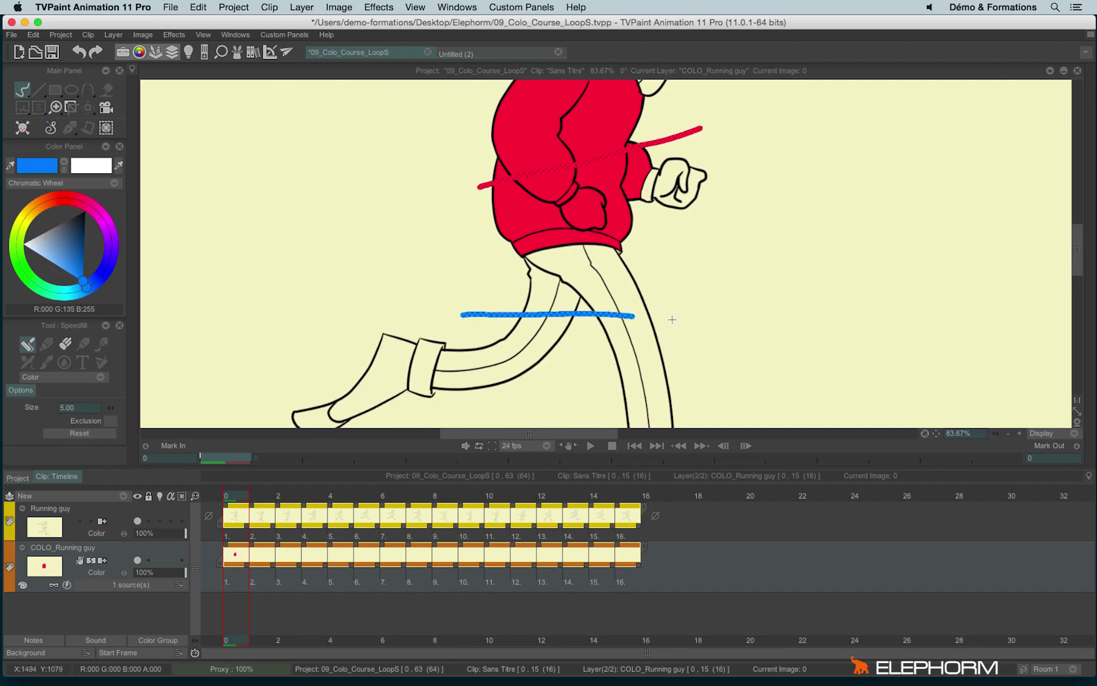
{"action": "left_click", "coordinate": [46, 205]}
{"action": "left_click_drag", "start_coordinate": [75, 241], "coordinate": [85, 241]}
{"action": "scroll", "coordinate": [676, 180], "scroll_direction": "up", "scroll_amount": 3}
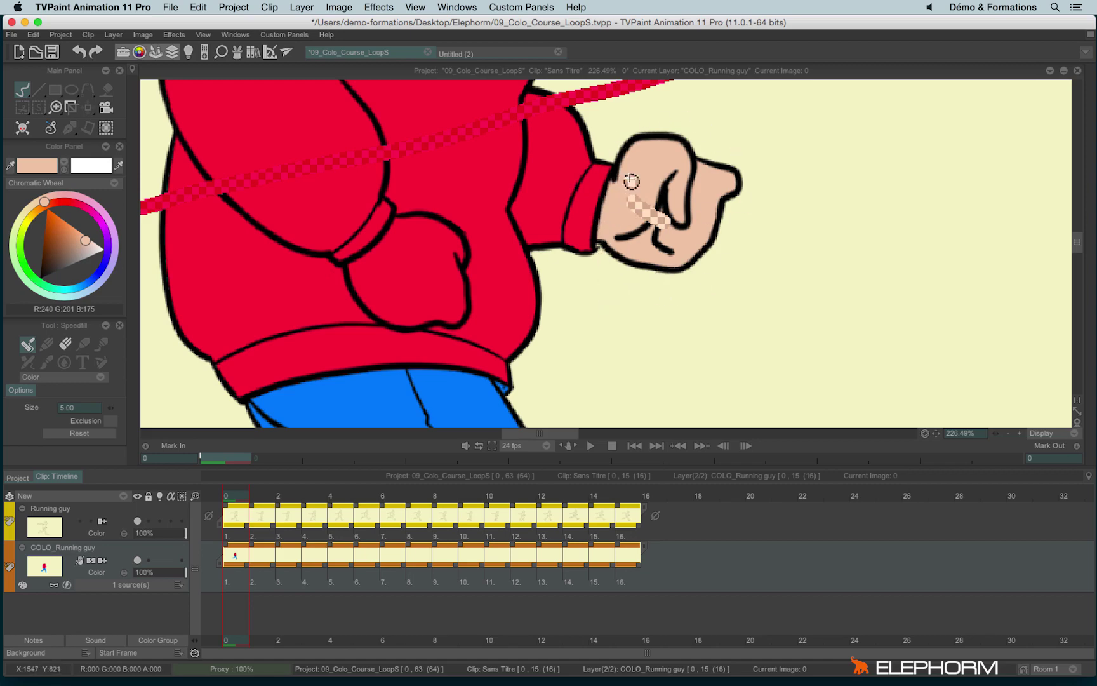
Step: Undo the fist and cuff fills, then refill the fist with skin tone
{"action": "key", "text": "ctrl+z"}
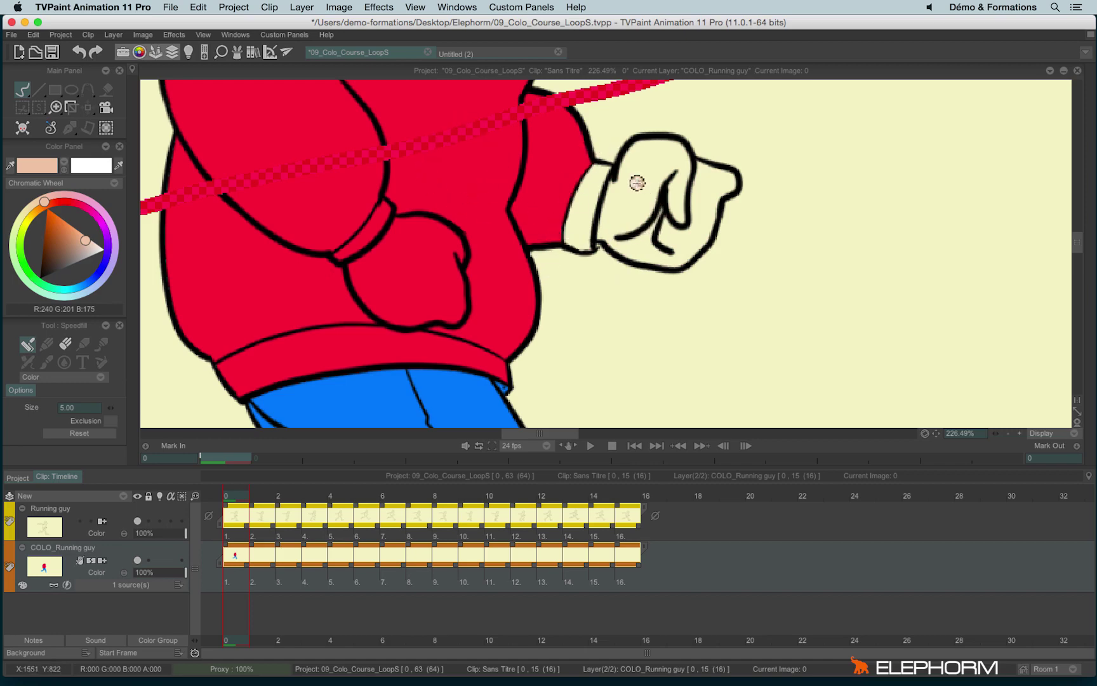
{"action": "left_click_drag", "start_coordinate": [633, 181], "coordinate": [694, 233]}
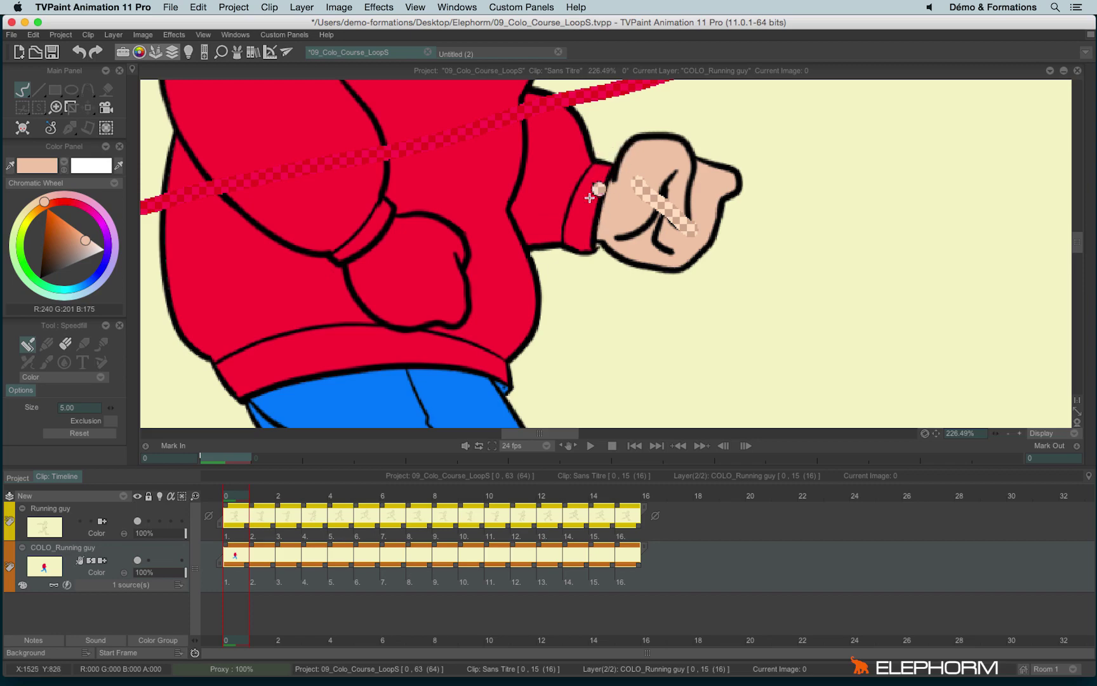
{"action": "scroll", "coordinate": [600, 189], "scroll_direction": "up", "scroll_amount": 2}
{"action": "scroll", "coordinate": [598, 193], "scroll_direction": "up", "scroll_amount": 2}
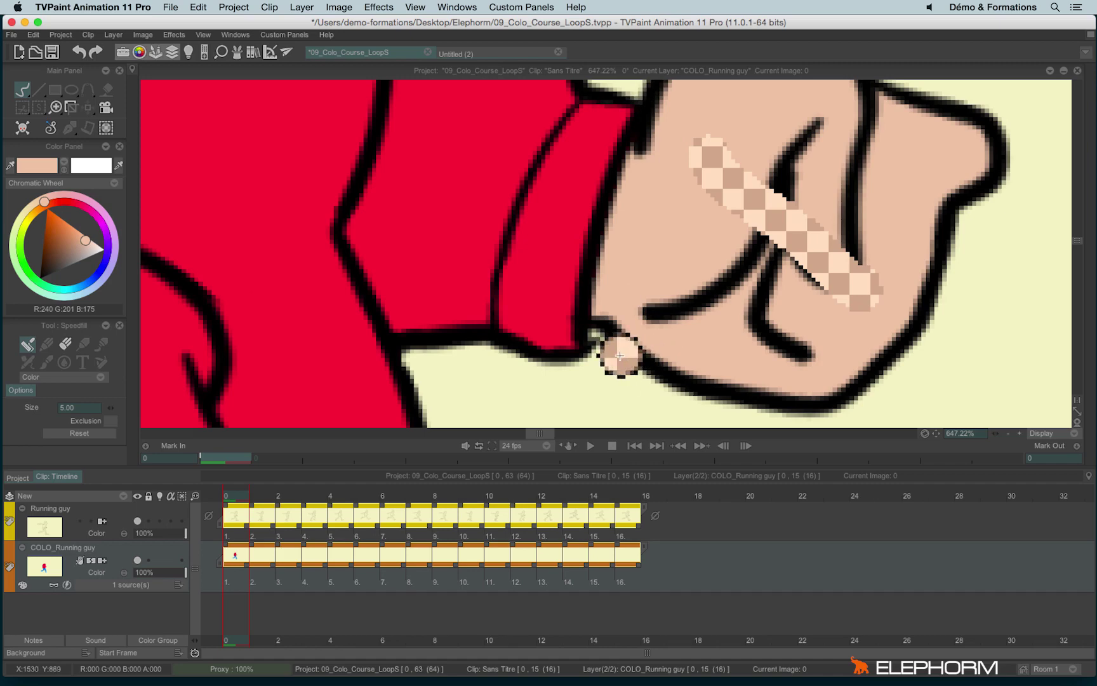
{"action": "key", "text": "shift+h"}
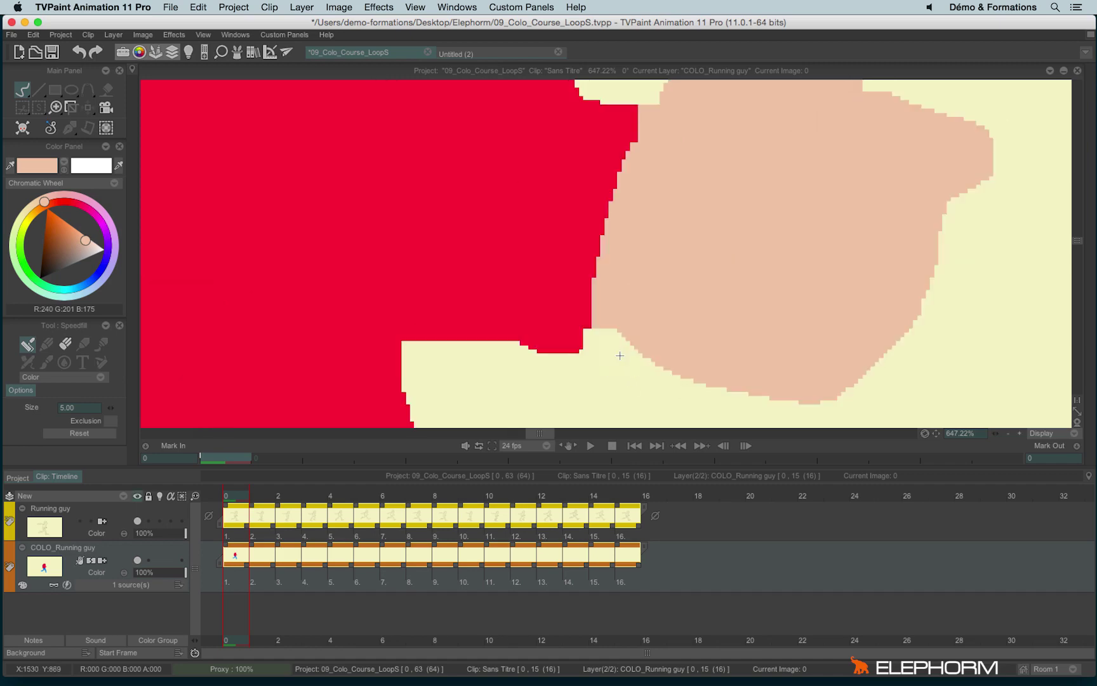
{"action": "scroll", "coordinate": [617, 207], "scroll_direction": "up", "scroll_amount": 3}
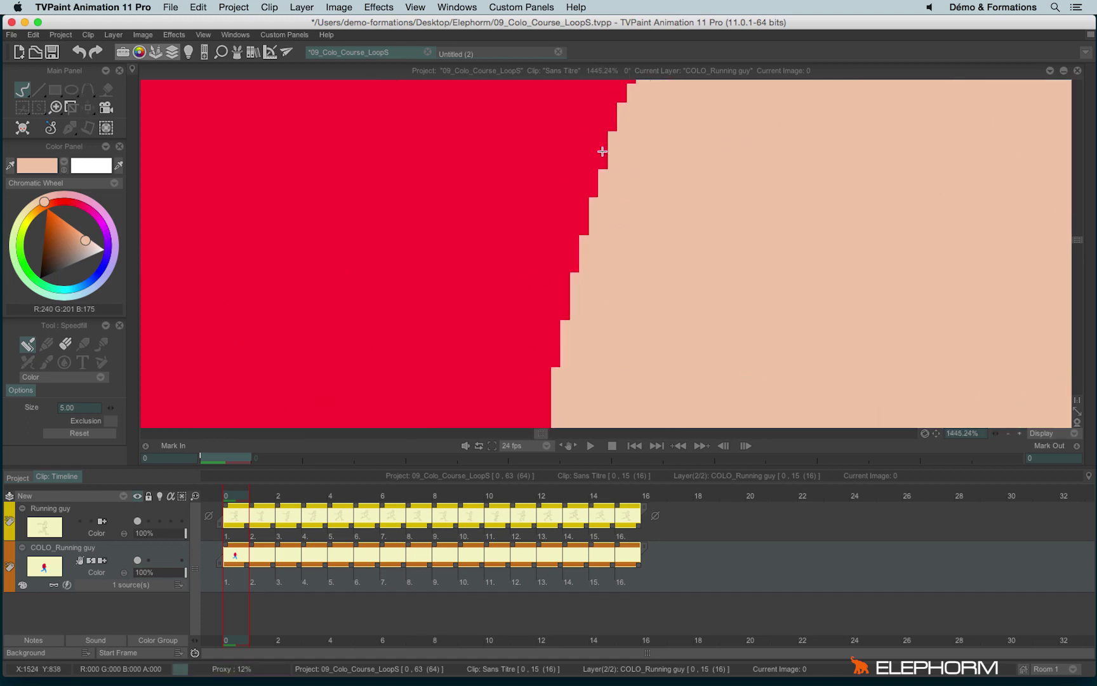
{"action": "left_click_drag", "start_coordinate": [627, 109], "coordinate": [598, 130]}
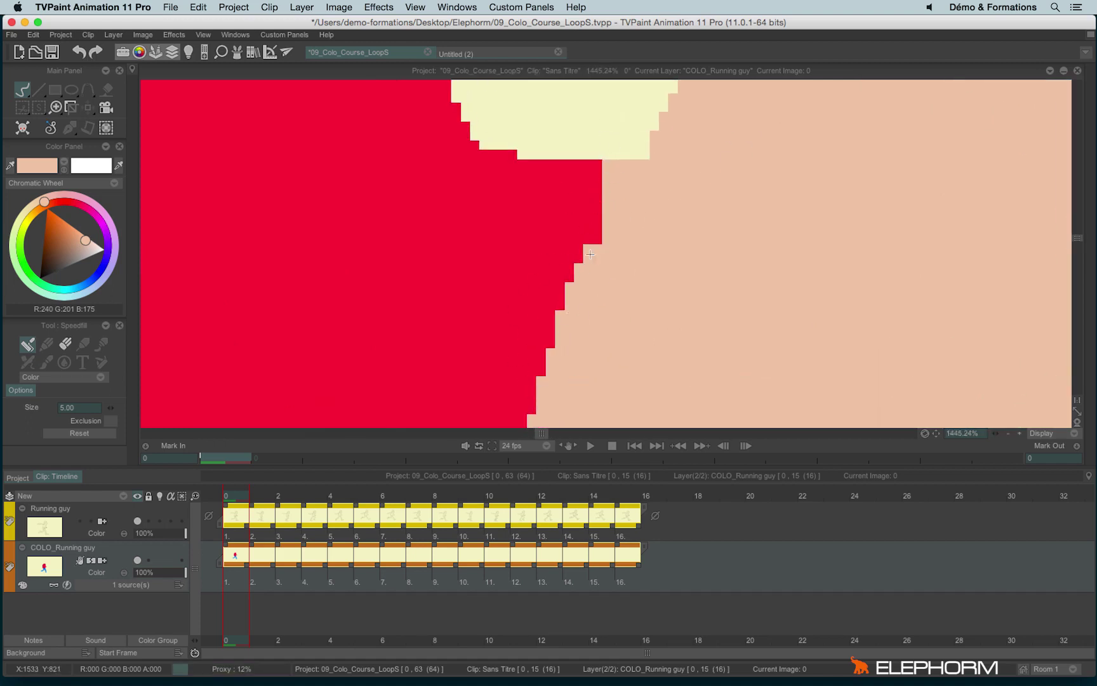
{"action": "scroll", "coordinate": [638, 203], "scroll_direction": "down", "scroll_amount": 3}
{"action": "scroll", "coordinate": [483, 292], "scroll_direction": "down", "scroll_amount": 3}
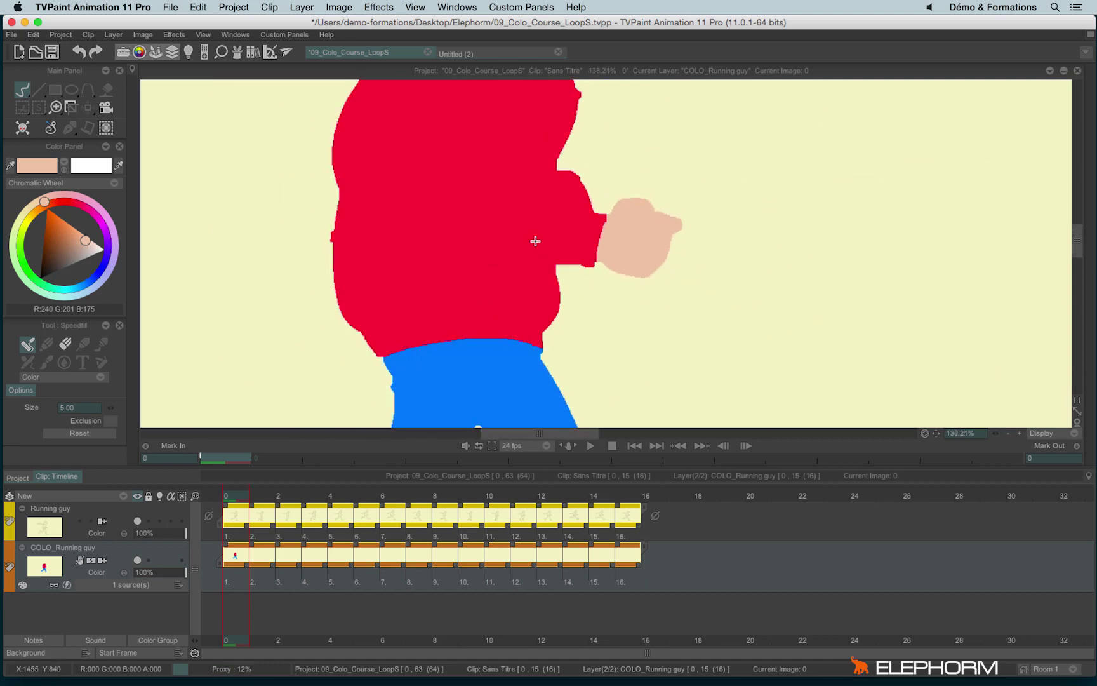
{"action": "scroll", "coordinate": [527, 245], "scroll_direction": "down", "scroll_amount": 2}
{"action": "scroll", "coordinate": [600, 206], "scroll_direction": "up", "scroll_amount": 5}
{"action": "left_click_drag", "start_coordinate": [640, 177], "coordinate": [668, 371]}
{"action": "scroll", "coordinate": [657, 234], "scroll_direction": "down", "scroll_amount": 1}
{"action": "scroll", "coordinate": [656, 235], "scroll_direction": "down", "scroll_amount": 3}
{"action": "scroll", "coordinate": [648, 233], "scroll_direction": "down", "scroll_amount": 1}
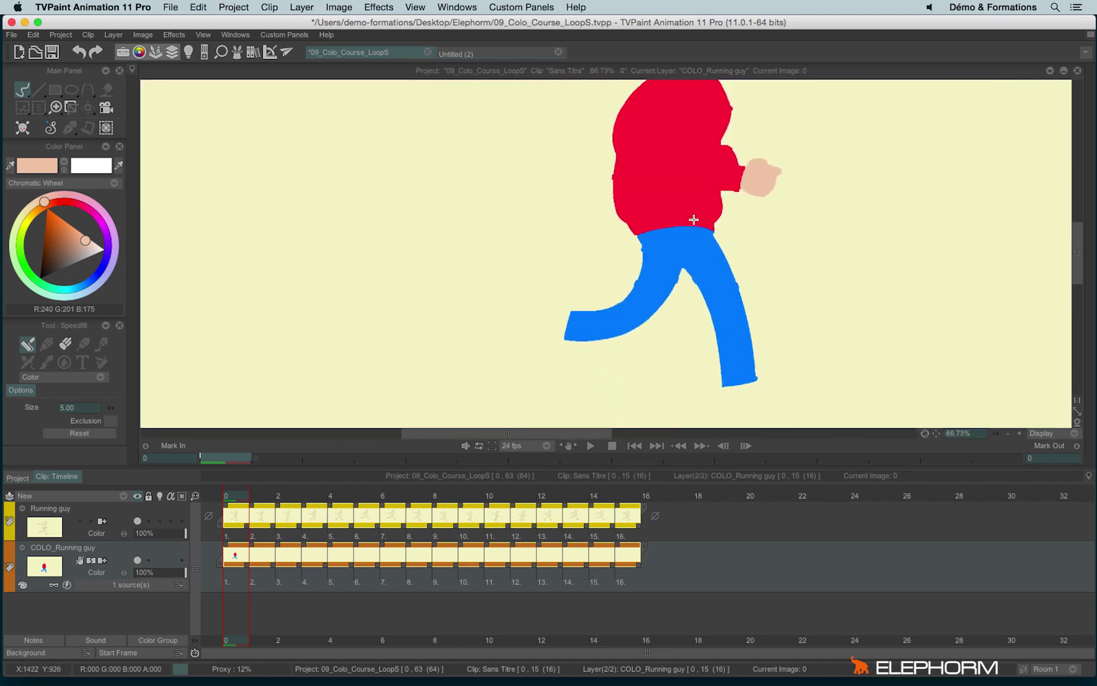
{"action": "scroll", "coordinate": [613, 229], "scroll_direction": "down", "scroll_amount": 1}
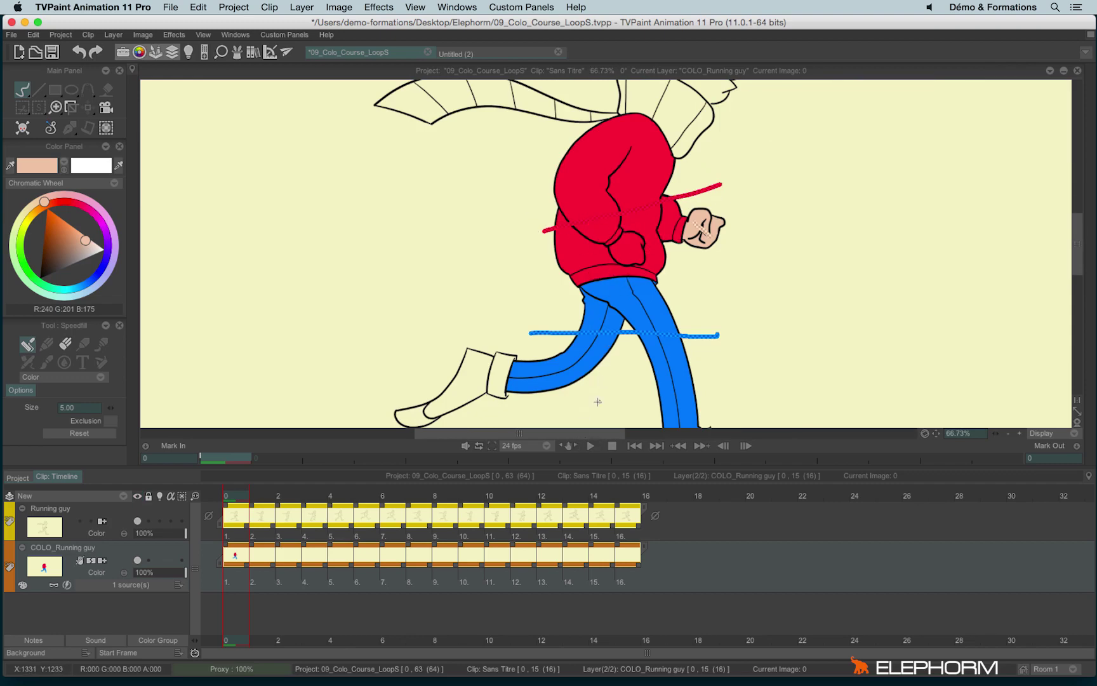
{"action": "scroll", "coordinate": [645, 208], "scroll_direction": "up", "scroll_amount": 3}
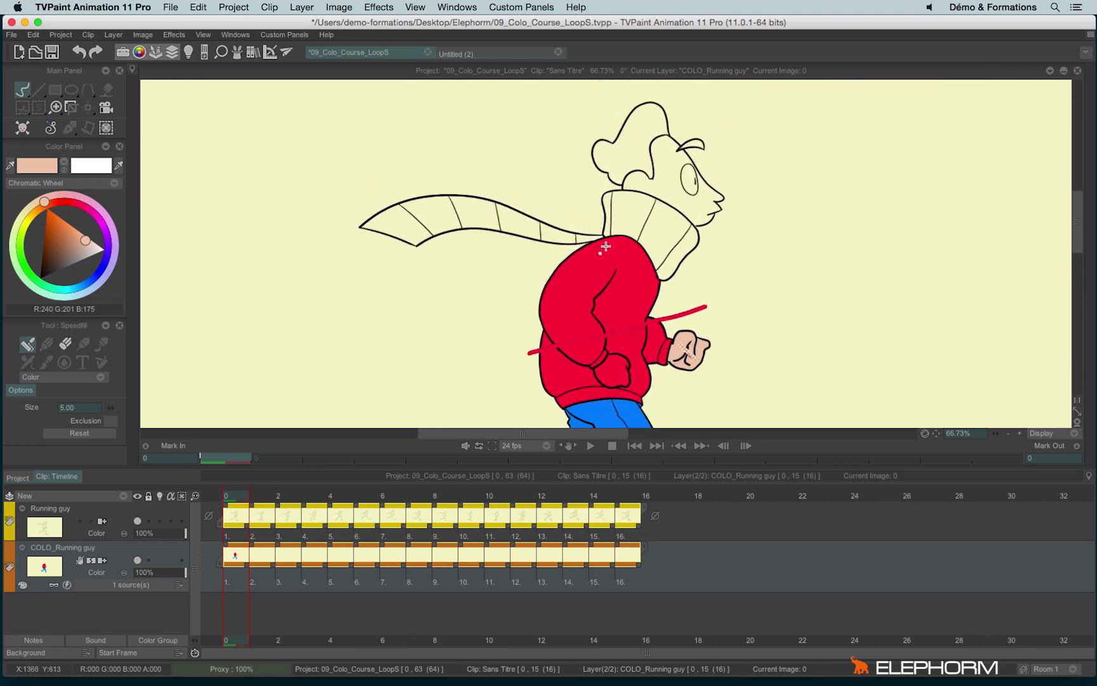
{"action": "scroll", "coordinate": [483, 221], "scroll_direction": "up", "scroll_amount": 3}
Step: Make one skin-tone SpeedFill stroke over the face, neck and collar
{"action": "left_click_drag", "start_coordinate": [642, 216], "coordinate": [681, 238]}
{"action": "scroll", "coordinate": [665, 323], "scroll_direction": "down", "scroll_amount": 2}
{"action": "scroll", "coordinate": [664, 323], "scroll_direction": "down", "scroll_amount": 3}
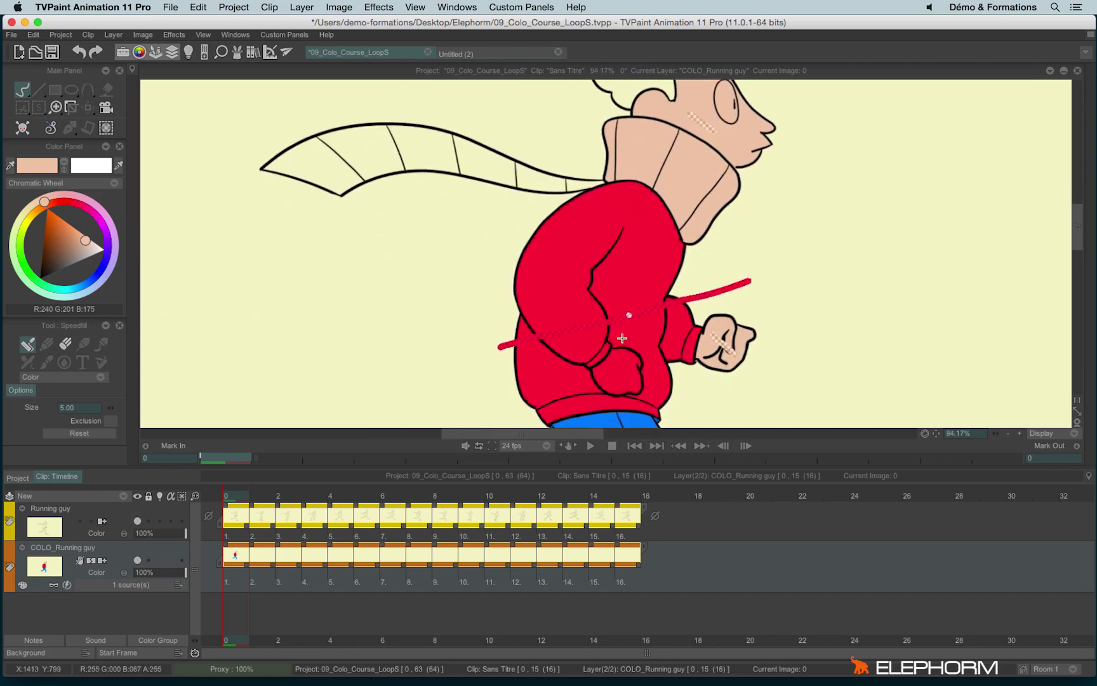
{"action": "scroll", "coordinate": [708, 233], "scroll_direction": "up", "scroll_amount": 3}
{"action": "scroll", "coordinate": [759, 274], "scroll_direction": "up", "scroll_amount": 3}
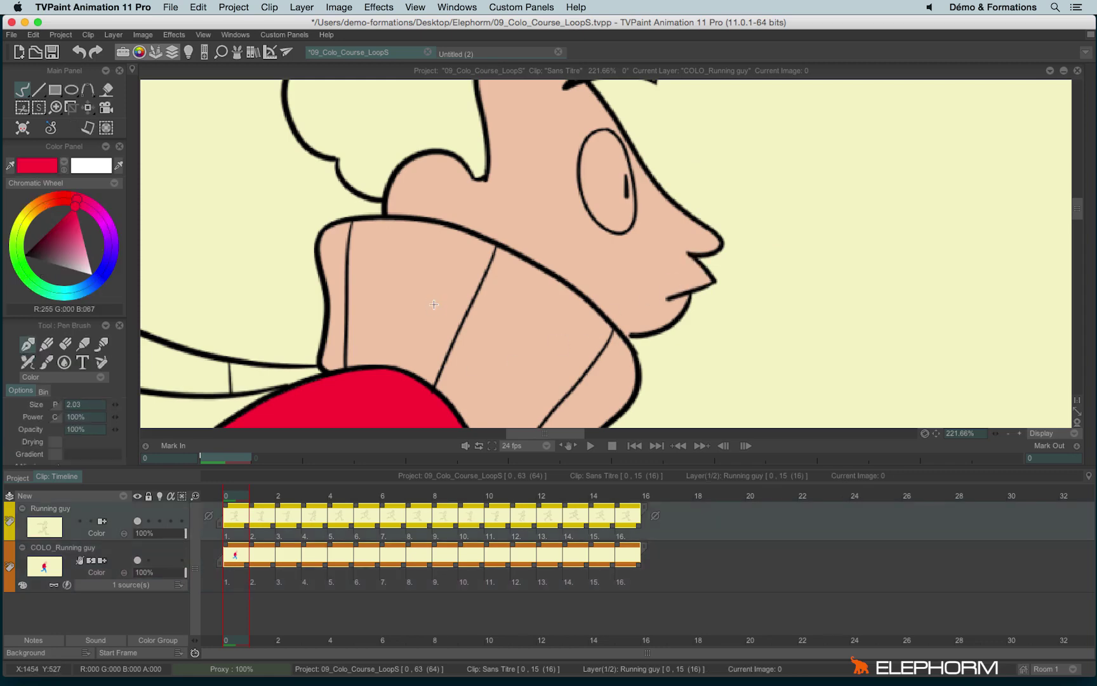
Step: Pick black and erase the old nose outline on the Running guy layer
{"action": "left_click_drag", "start_coordinate": [52, 254], "coordinate": [8, 256]}
{"action": "left_click", "coordinate": [65, 343]}
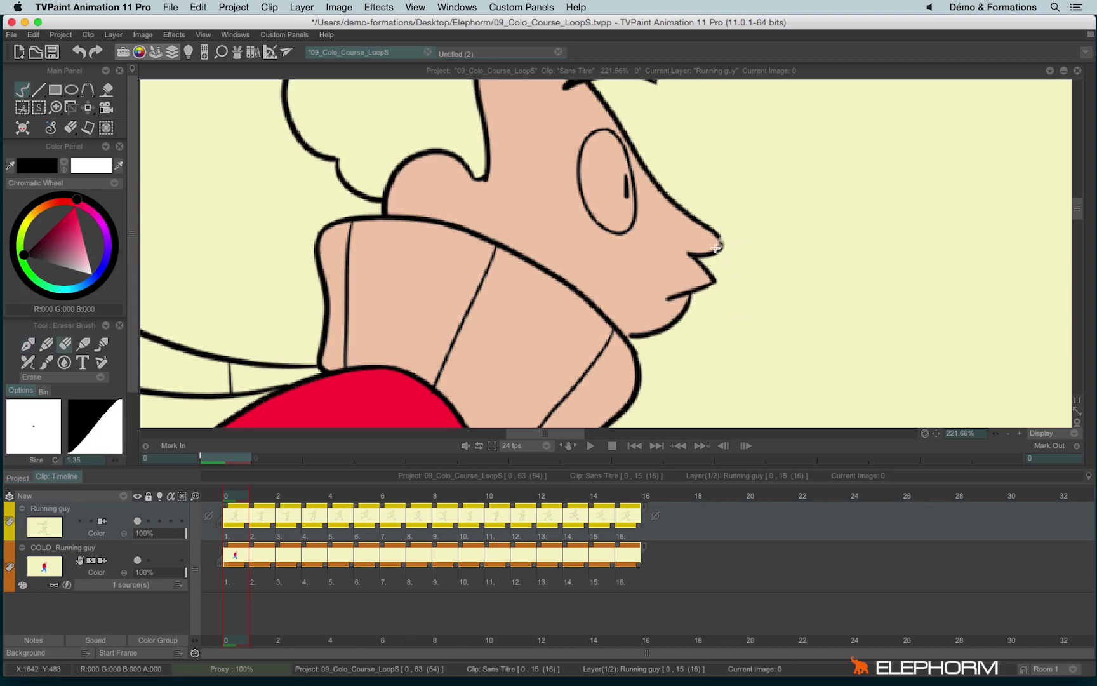
{"action": "mouse_move", "coordinate": [722, 254]}
{"action": "left_mouse_down"}
{"action": "mouse_move", "coordinate": [709, 229]}
{"action": "mouse_move", "coordinate": [728, 246]}
{"action": "mouse_move", "coordinate": [718, 250]}
{"action": "left_mouse_up"}
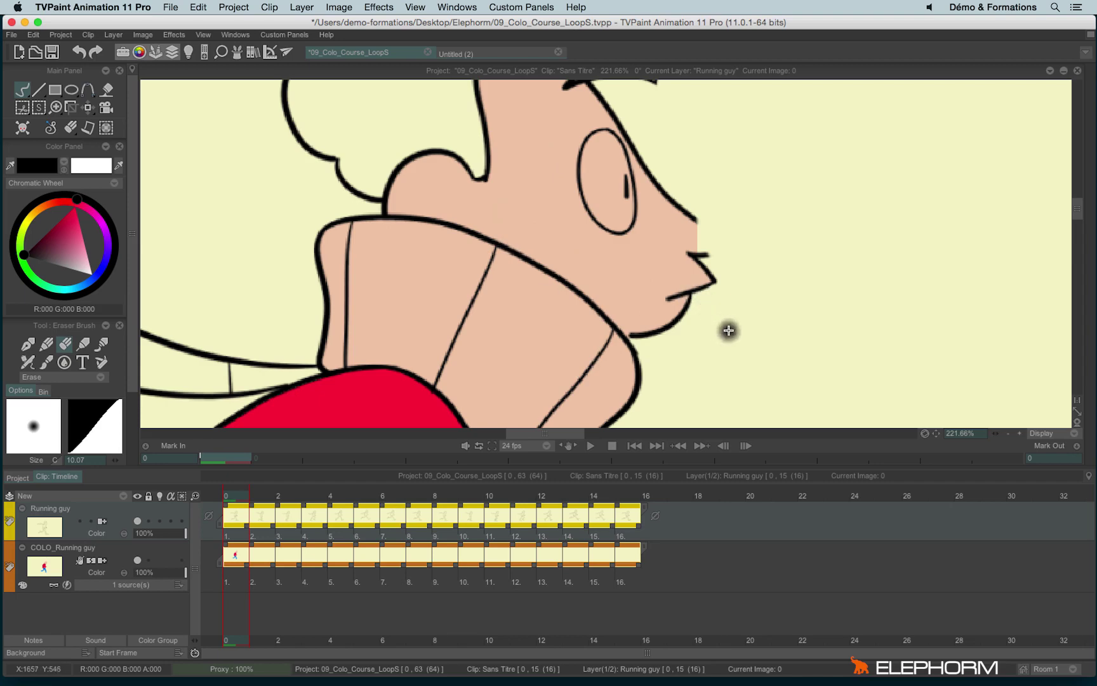
{"action": "left_click_drag", "start_coordinate": [698, 222], "coordinate": [659, 183]}
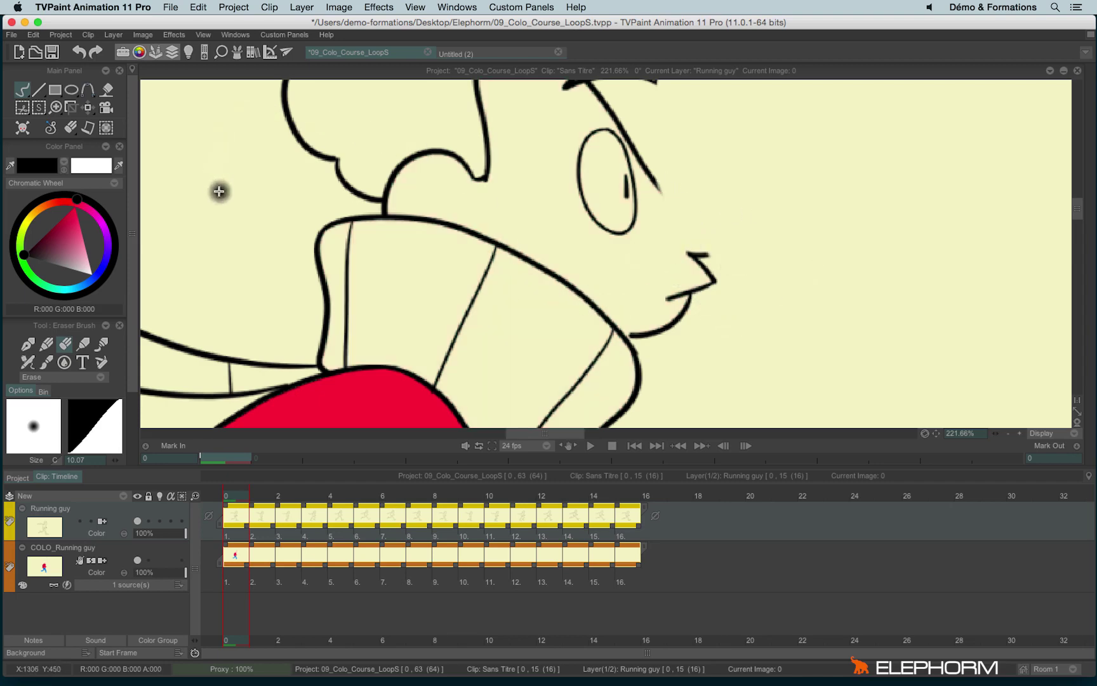
Step: Draw a larger, rounder nose outline with the Pen Brush
{"action": "left_click", "coordinate": [28, 344]}
{"action": "mouse_move", "coordinate": [657, 185]}
{"action": "left_mouse_down"}
{"action": "mouse_move", "coordinate": [721, 175]}
{"action": "mouse_move", "coordinate": [814, 232]}
{"action": "mouse_move", "coordinate": [706, 254]}
{"action": "left_mouse_up"}
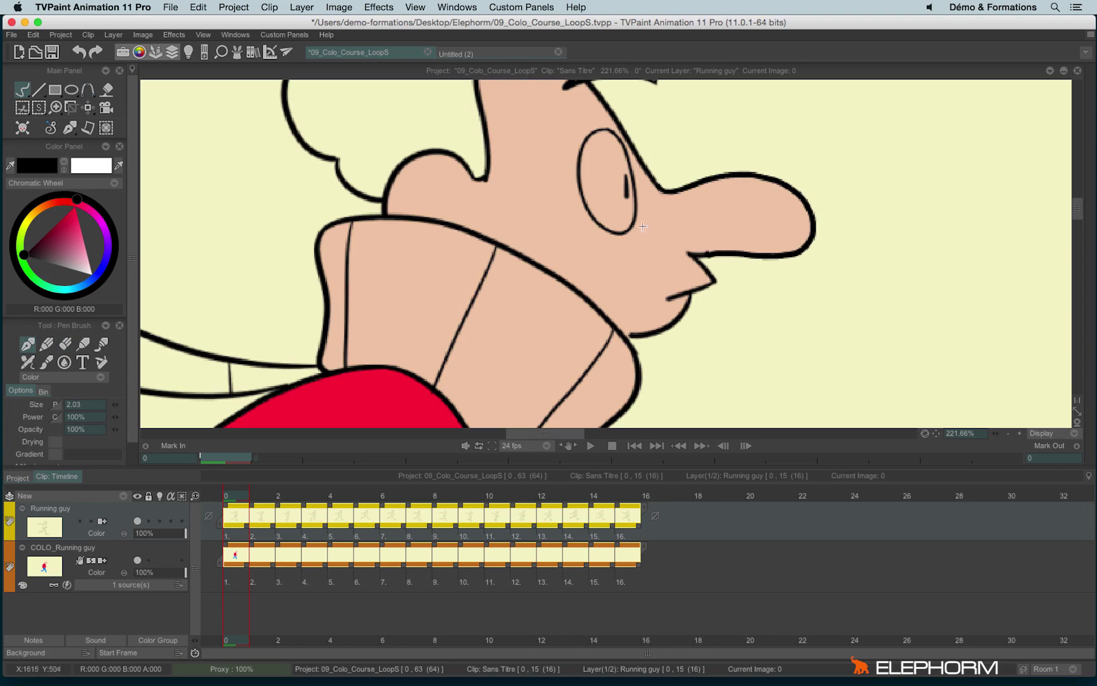
{"action": "key", "text": "Down"}
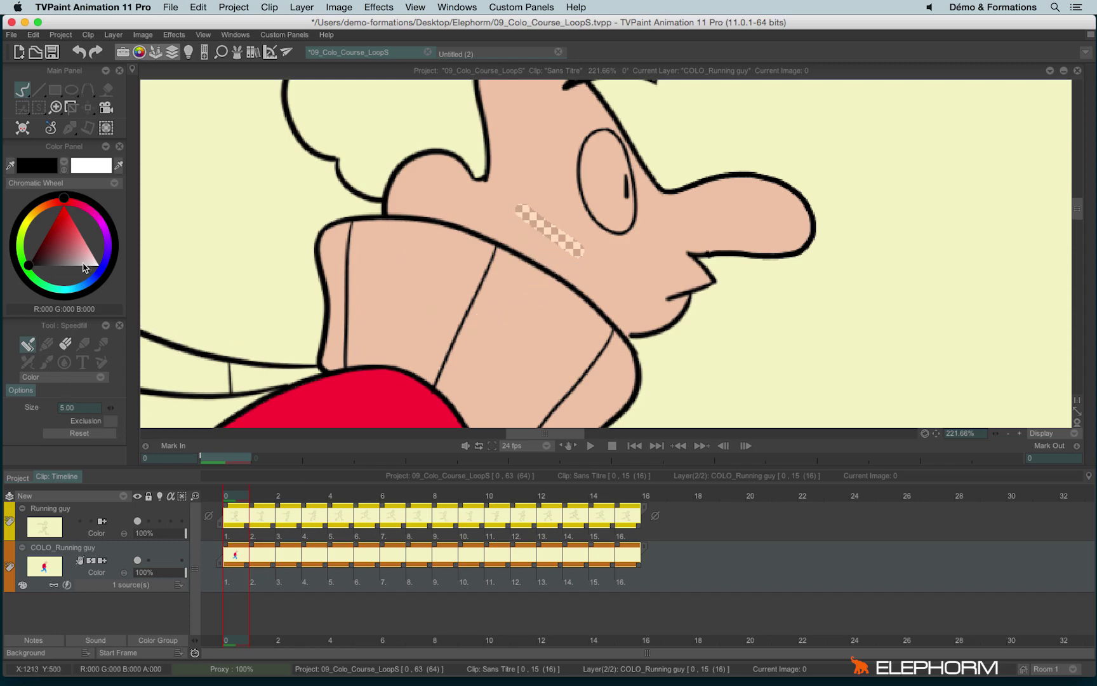
{"action": "left_click_drag", "start_coordinate": [96, 270], "coordinate": [86, 256]}
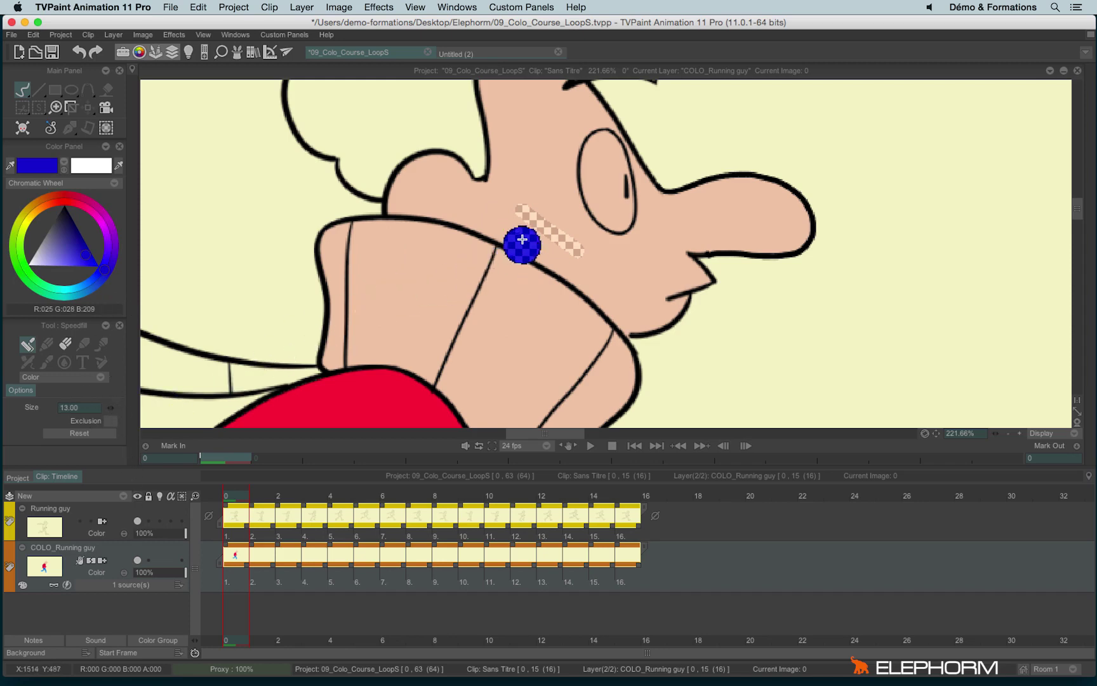
{"action": "left_click_drag", "start_coordinate": [618, 274], "coordinate": [651, 276]}
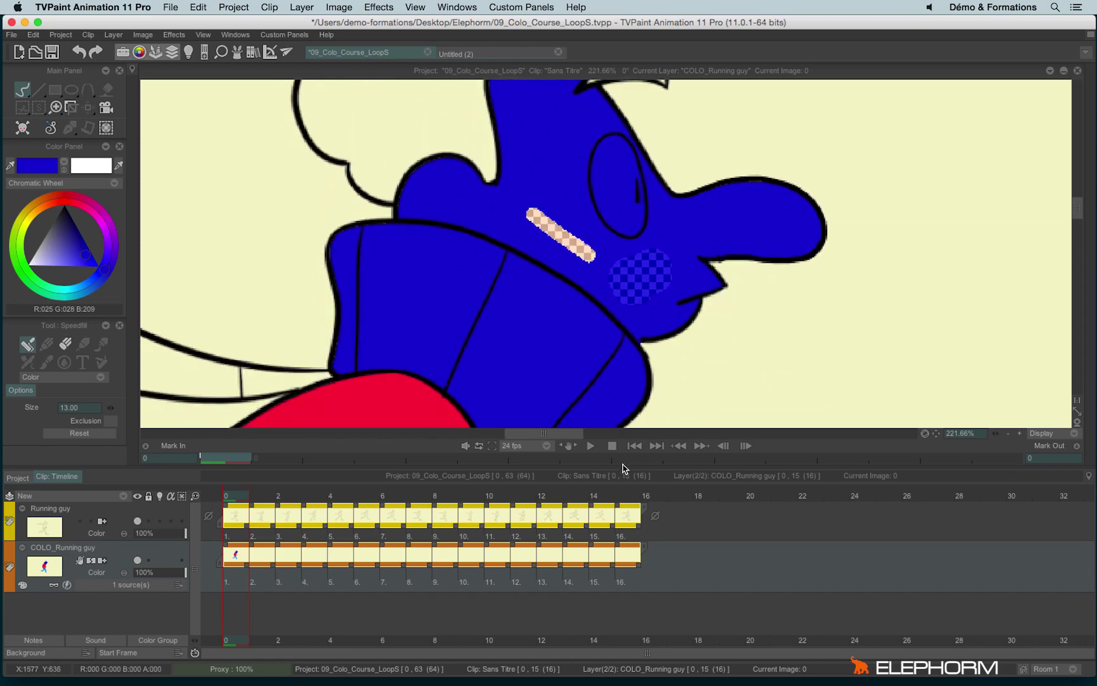
Step: Undo the blue face fill, thin the SpeedFill brush, enable Exclusion, and stroke inside the eye
{"action": "key", "text": "BackSpace"}
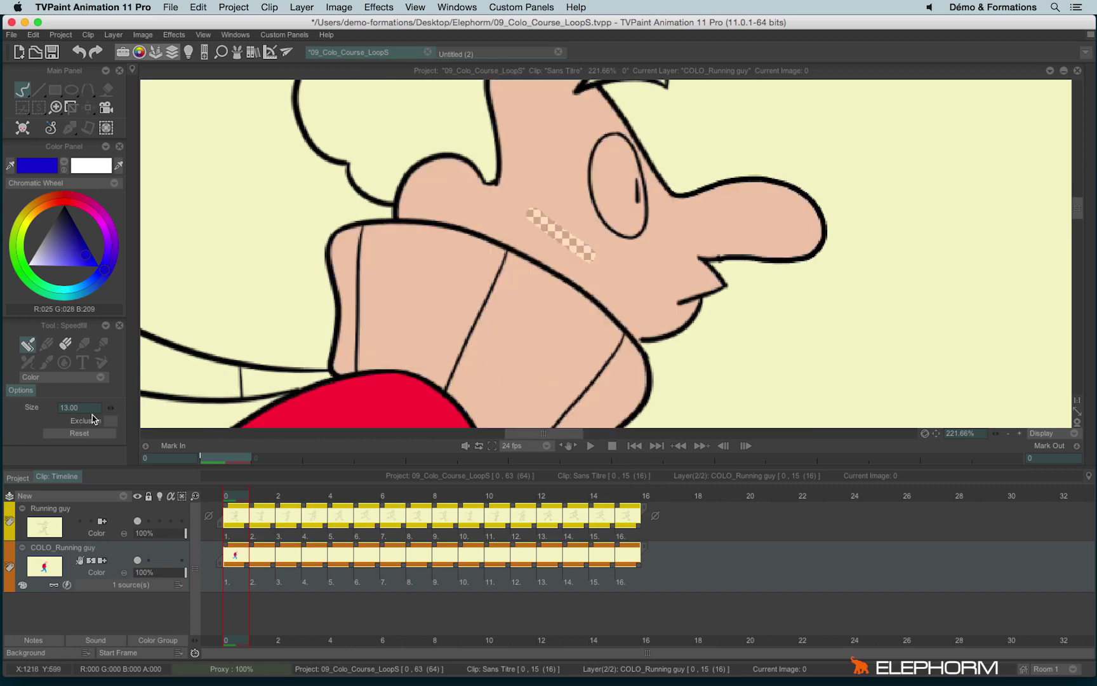
{"action": "mouse_move", "coordinate": [381, 381]}
{"action": "left_mouse_down"}
{"action": "mouse_move", "coordinate": [392, 334]}
{"action": "mouse_move", "coordinate": [380, 348]}
{"action": "left_mouse_up"}
{"action": "left_click", "coordinate": [111, 422]}
{"action": "left_click_drag", "start_coordinate": [620, 150], "coordinate": [619, 207]}
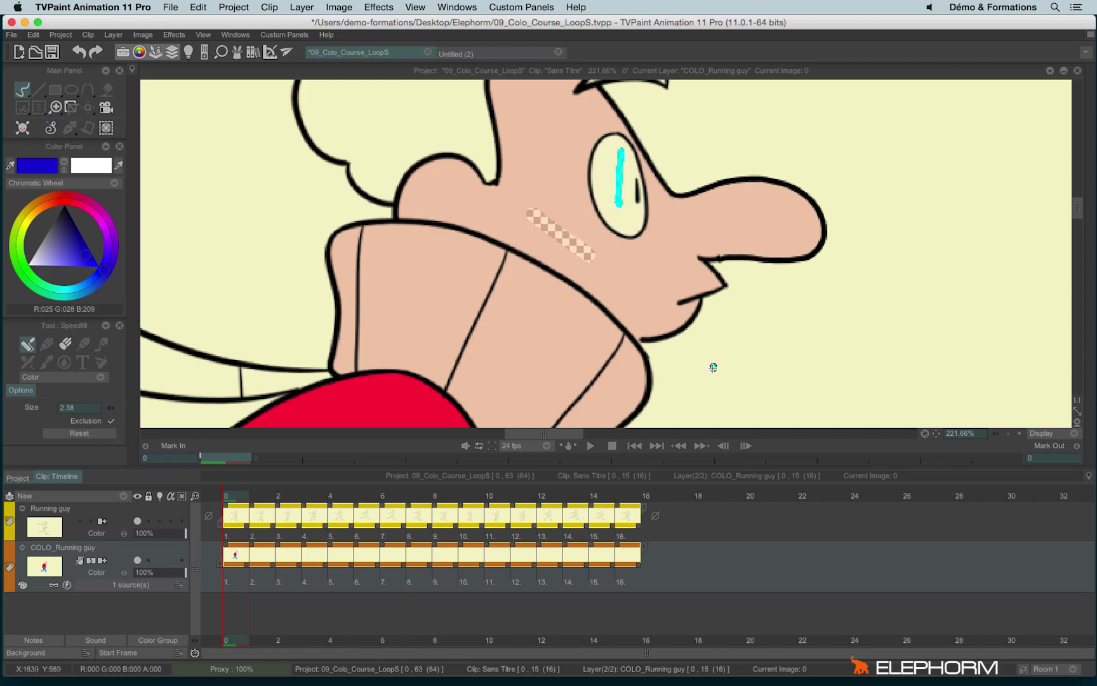
{"action": "scroll", "coordinate": [589, 198], "scroll_direction": "up", "scroll_amount": 3}
{"action": "scroll", "coordinate": [549, 283], "scroll_direction": "up", "scroll_amount": 2}
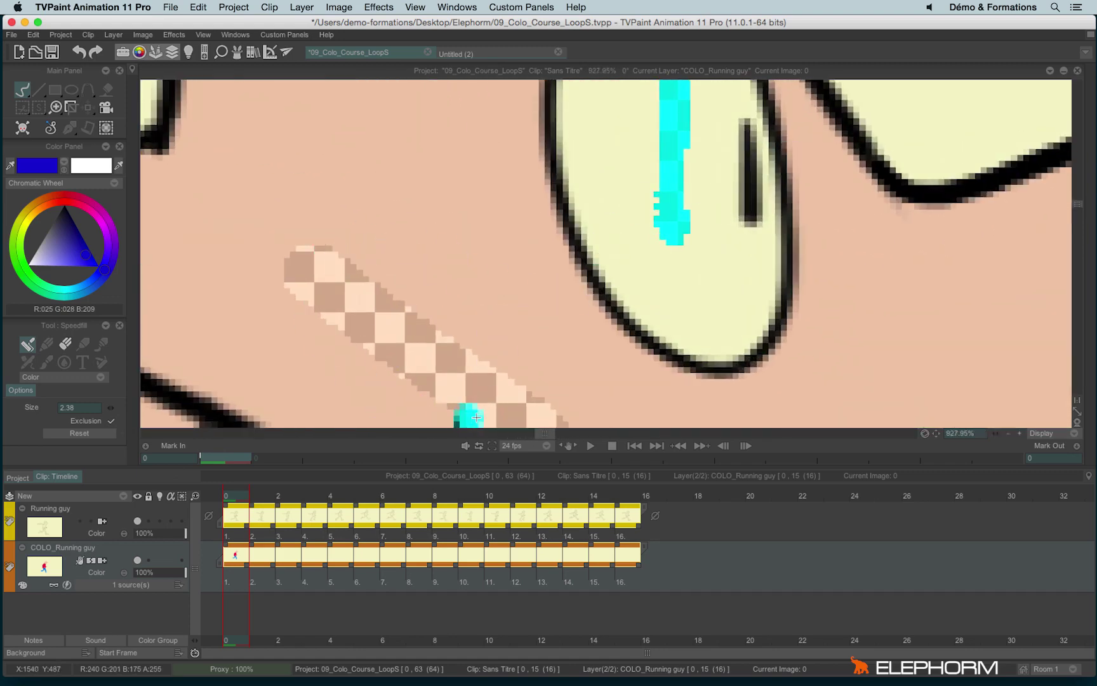